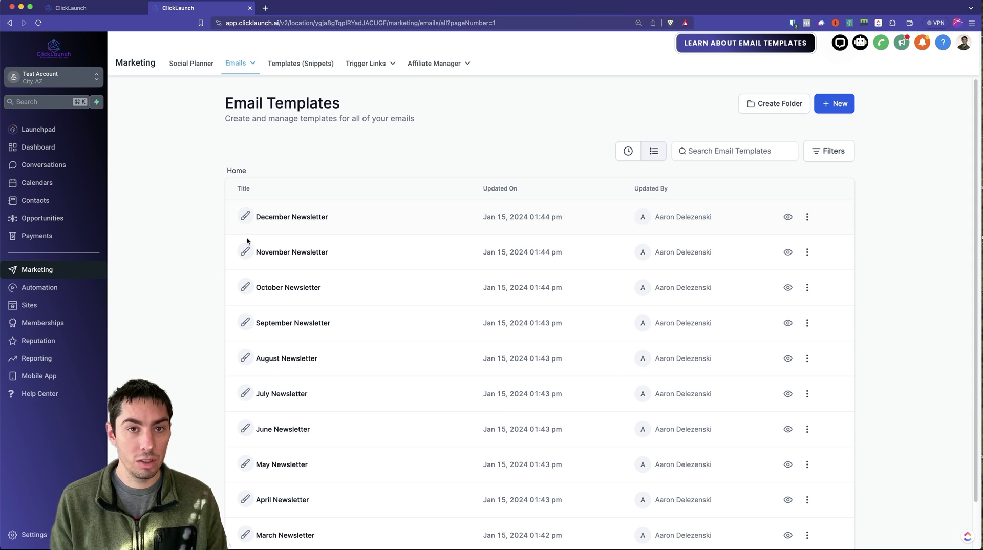
Go to page 2 of the email templates and open the Monthly Newsletter [Template] email
{"action": "mouse_move", "coordinate": [238, 68]}
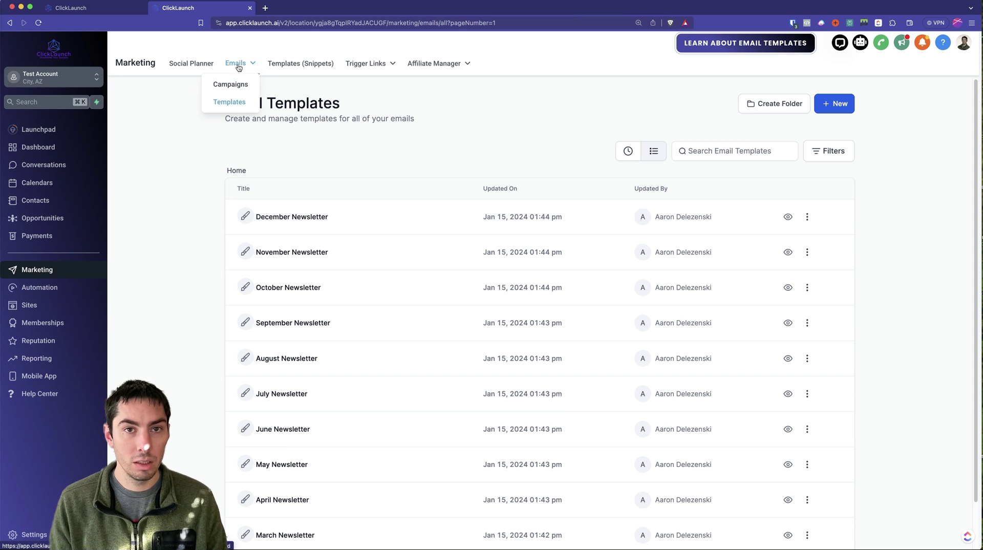
{"action": "left_click", "coordinate": [231, 102]}
{"action": "scroll", "coordinate": [428, 252], "scroll_direction": "down", "scroll_amount": 2}
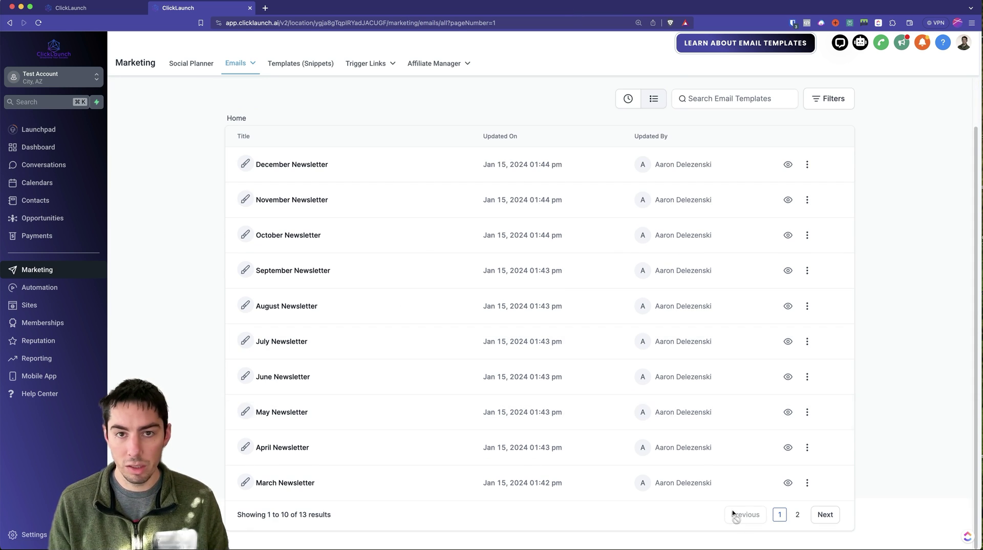
{"action": "left_click", "coordinate": [796, 516]}
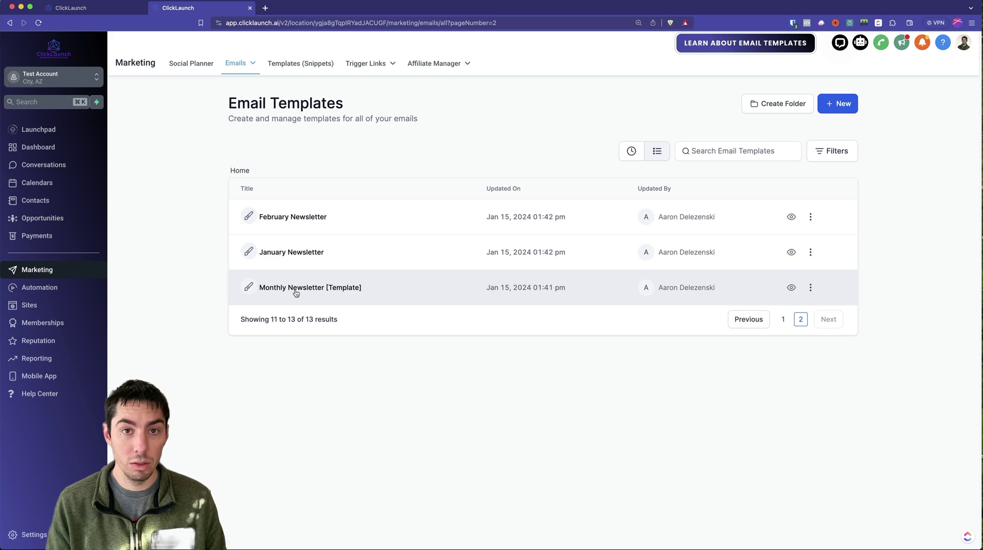
{"action": "left_click", "coordinate": [296, 290]}
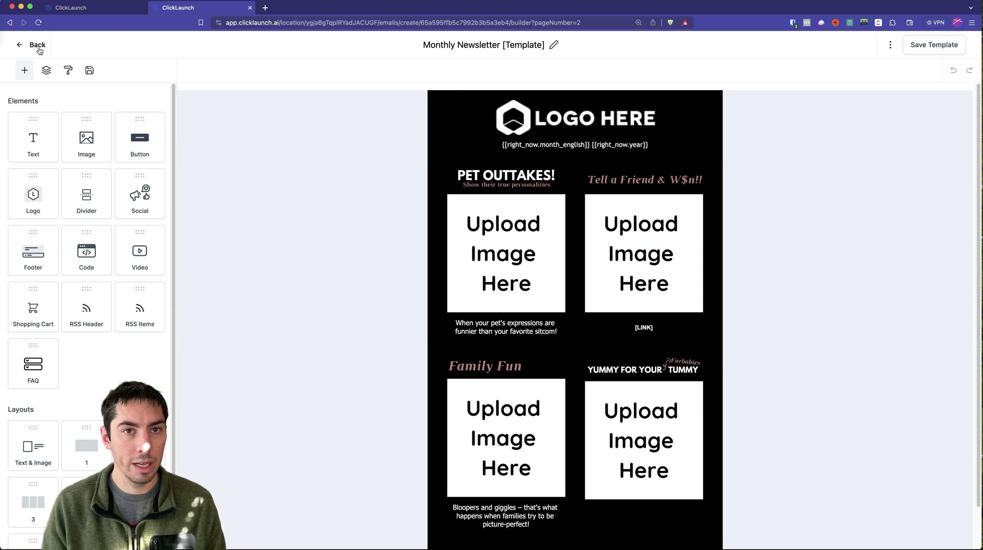
{"action": "left_click", "coordinate": [37, 45]}
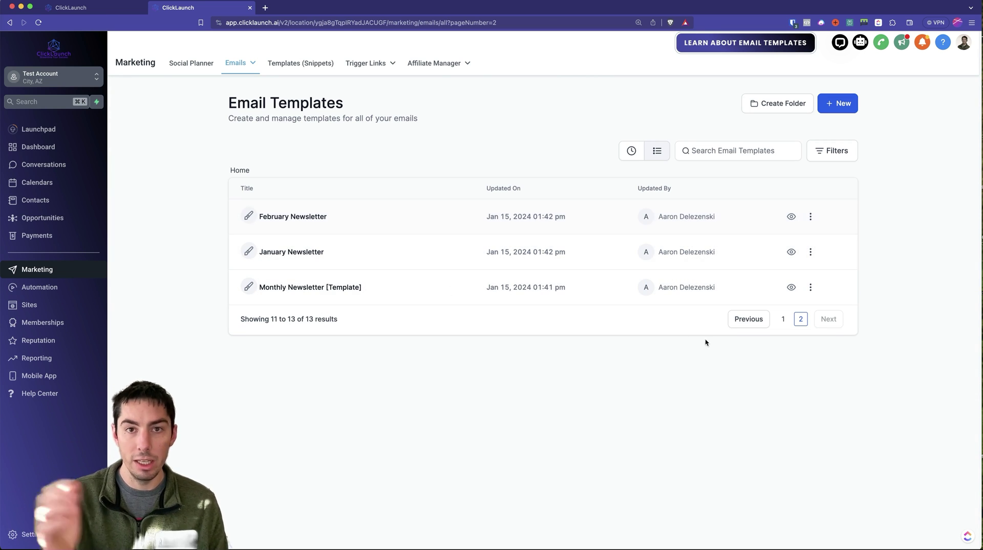
Return to template page 1, then open the Monthly Newsletter workflow under Automation
{"action": "left_click", "coordinate": [780, 319]}
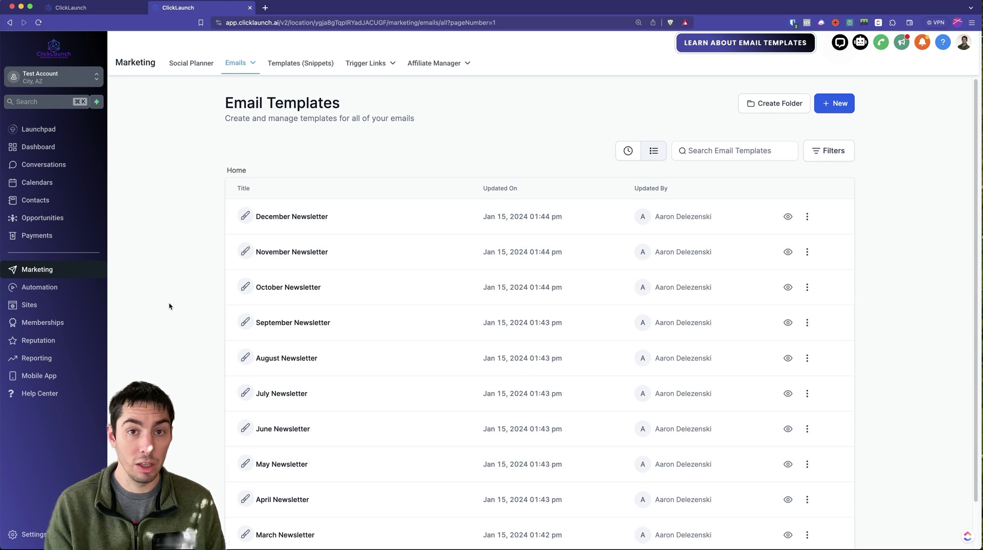
{"action": "left_click", "coordinate": [51, 288]}
{"action": "left_click", "coordinate": [271, 424]}
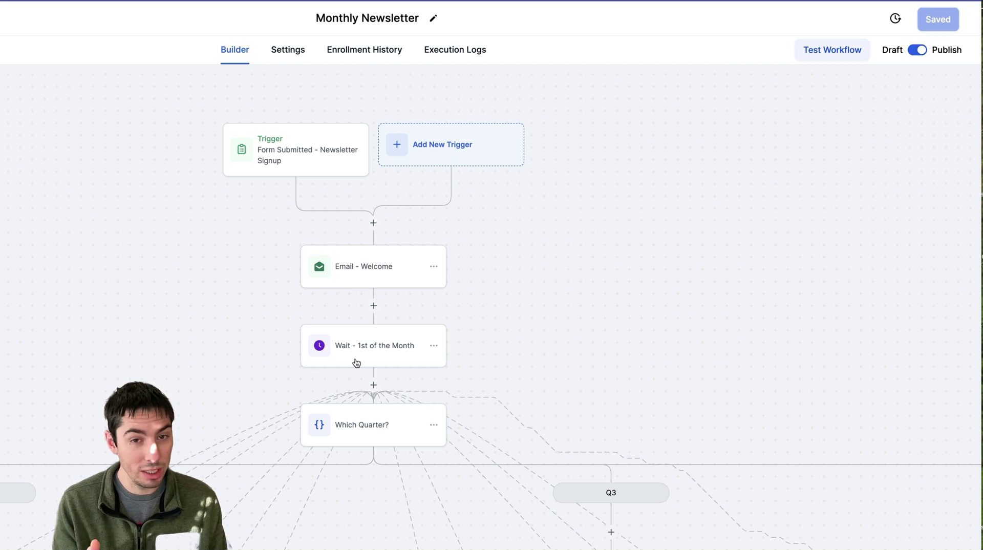
{"action": "left_click", "coordinate": [355, 363]}
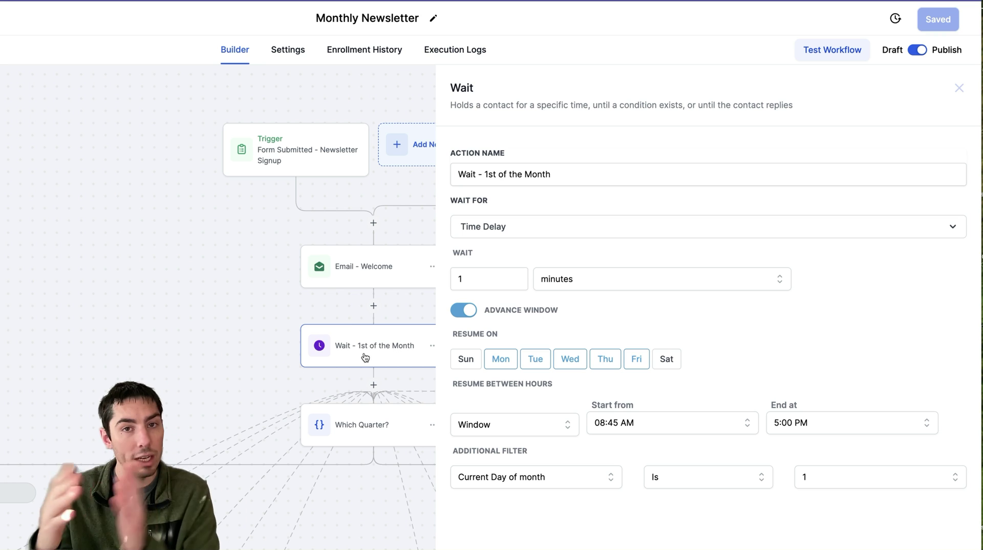
{"action": "left_click", "coordinate": [320, 386]}
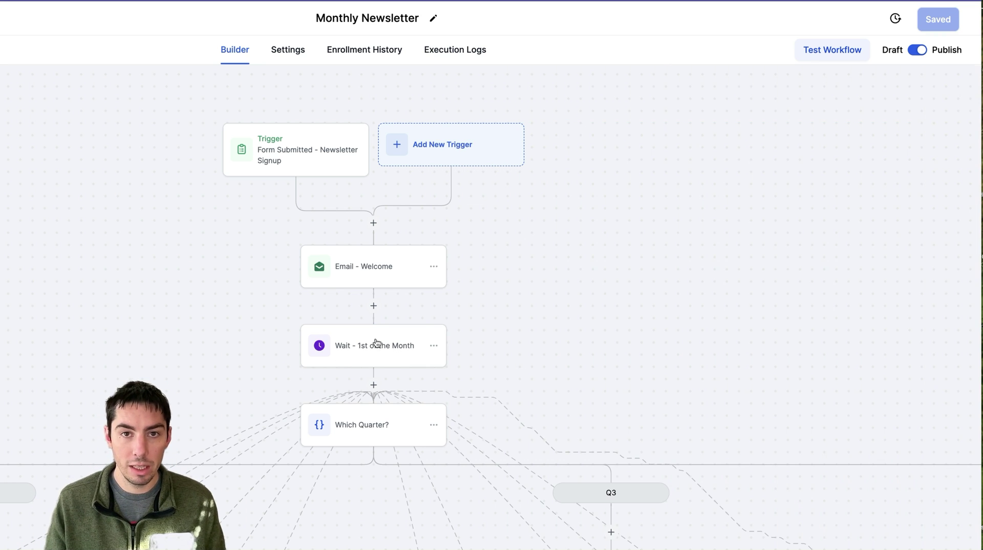
{"action": "scroll", "coordinate": [362, 423], "scroll_direction": "down", "scroll_amount": 3}
{"action": "left_click", "coordinate": [380, 302]}
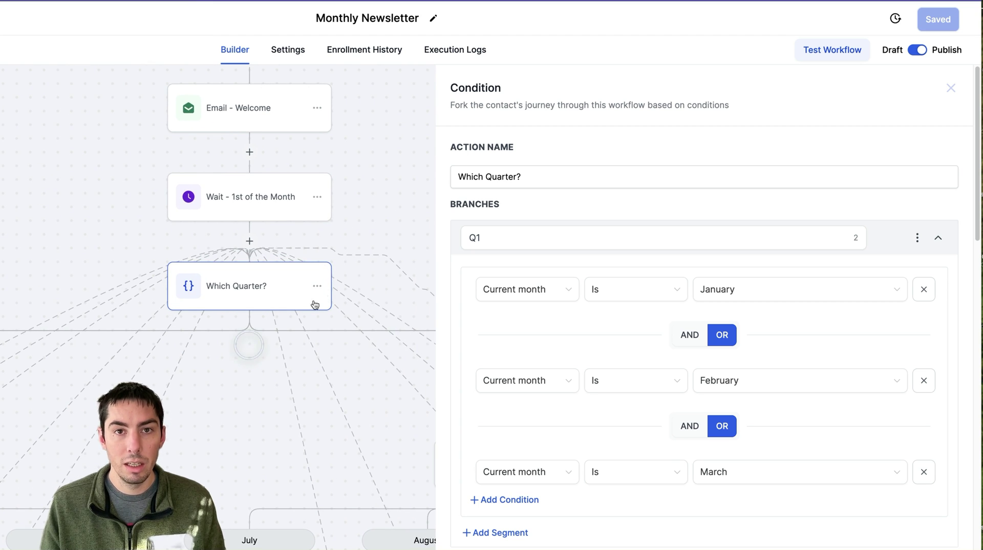
{"action": "left_click", "coordinate": [478, 242]}
{"action": "left_click", "coordinate": [474, 254]}
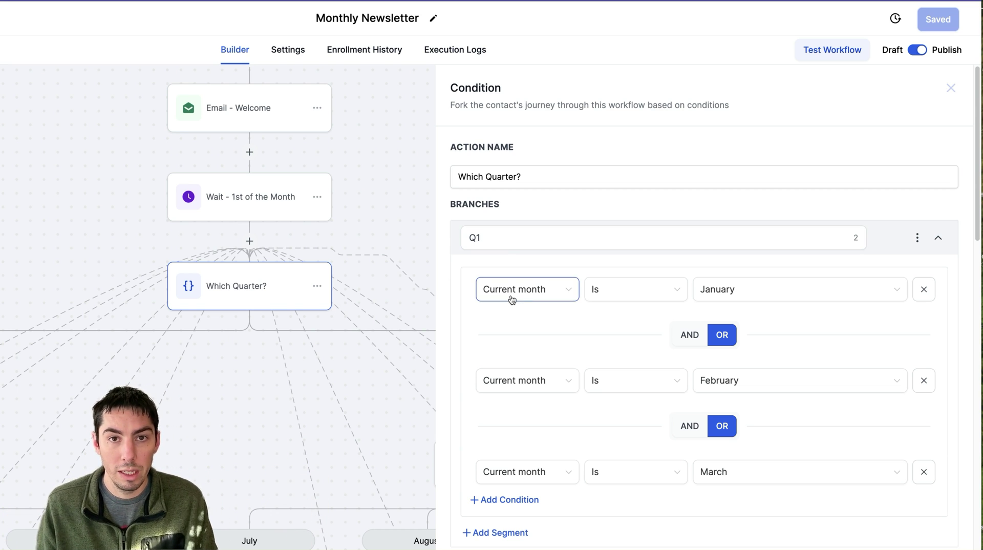
{"action": "left_click", "coordinate": [689, 335]}
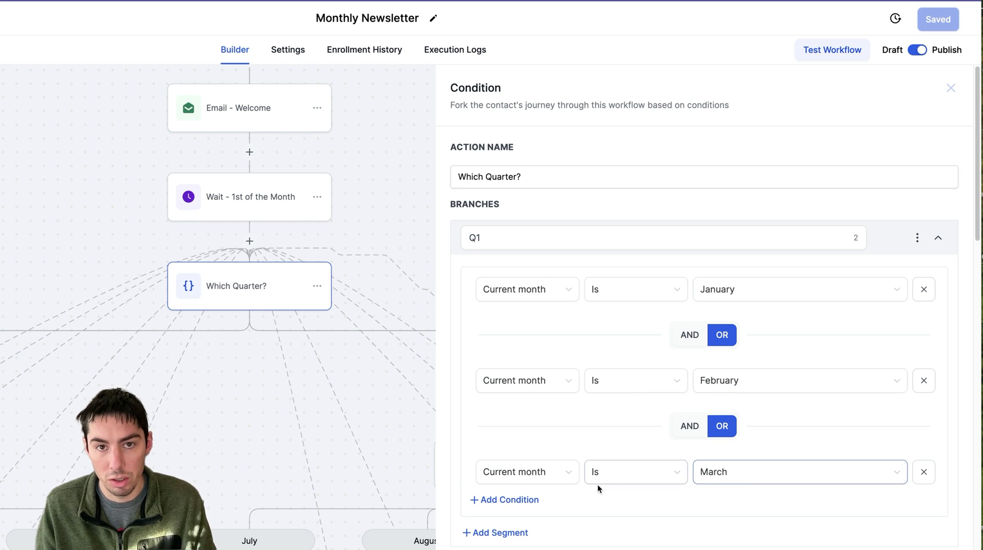
{"action": "left_click", "coordinate": [511, 499]}
{"action": "scroll", "coordinate": [543, 476], "scroll_direction": "down", "scroll_amount": 3}
{"action": "left_click", "coordinate": [522, 418]}
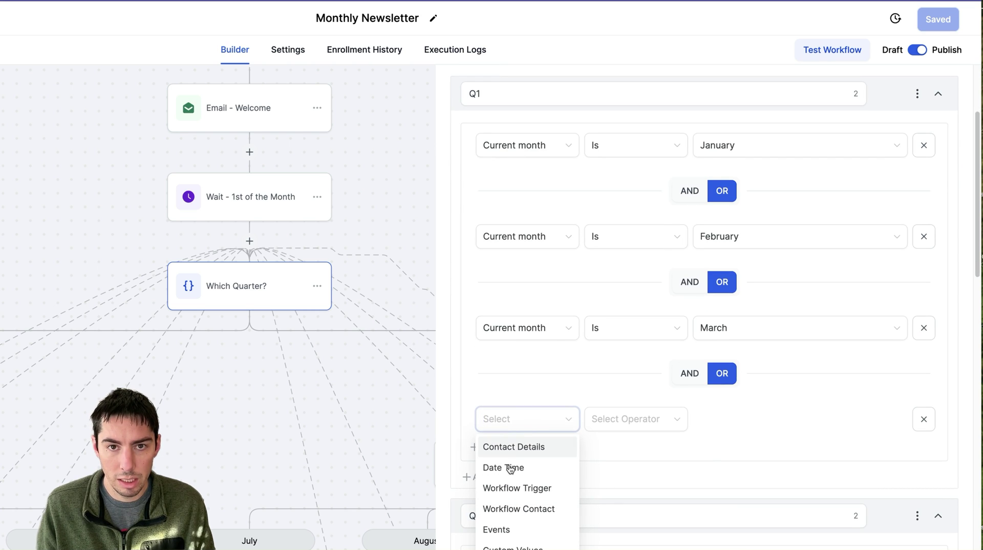
{"action": "left_click", "coordinate": [502, 471]}
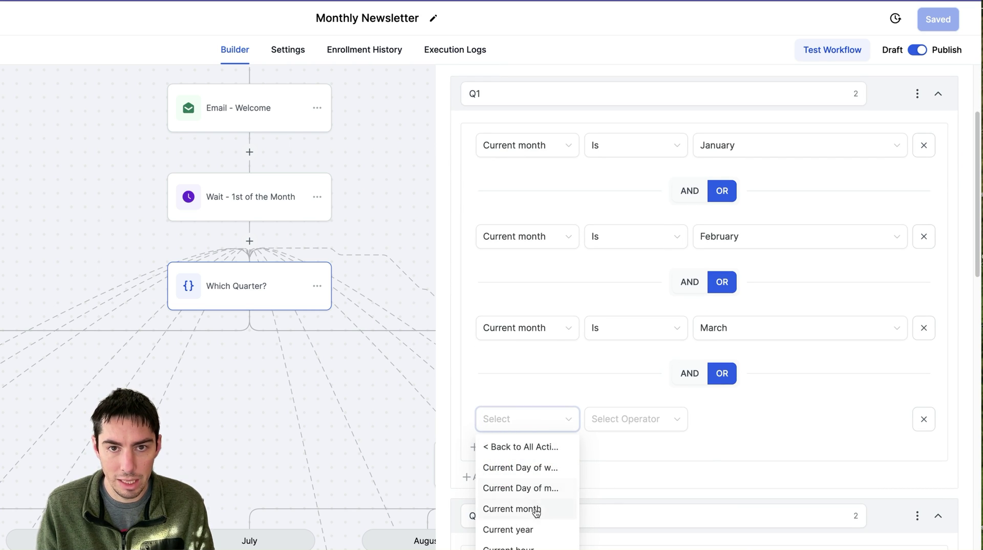
{"action": "left_click", "coordinate": [514, 509]}
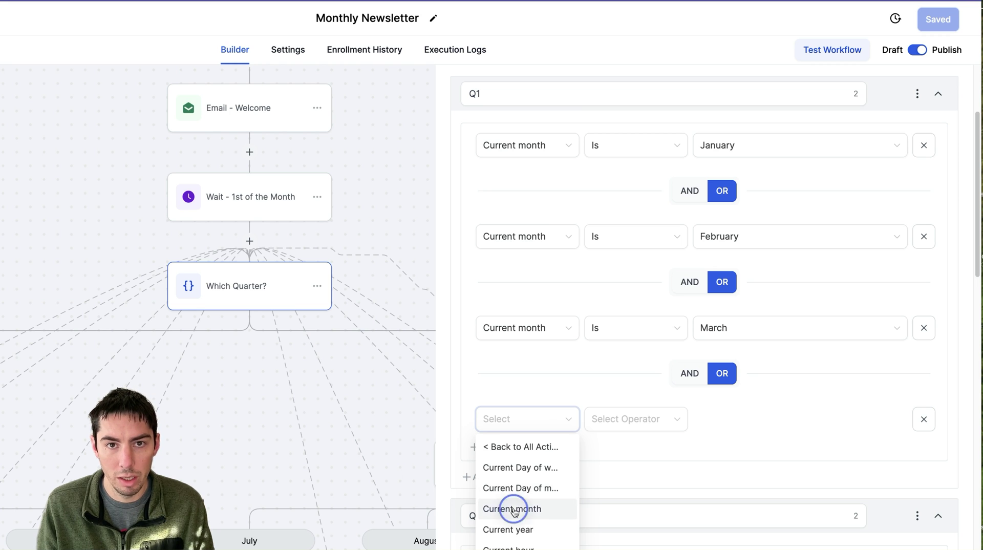
{"action": "left_click", "coordinate": [621, 413]}
{"action": "left_click", "coordinate": [607, 449]}
{"action": "left_click", "coordinate": [759, 419]}
{"action": "left_click", "coordinate": [647, 464]}
{"action": "left_click", "coordinate": [924, 419]}
{"action": "scroll", "coordinate": [594, 281], "scroll_direction": "up", "scroll_amount": 3}
{"action": "scroll", "coordinate": [581, 435], "scroll_direction": "down", "scroll_amount": 6}
{"action": "scroll", "coordinate": [626, 472], "scroll_direction": "down", "scroll_amount": 14}
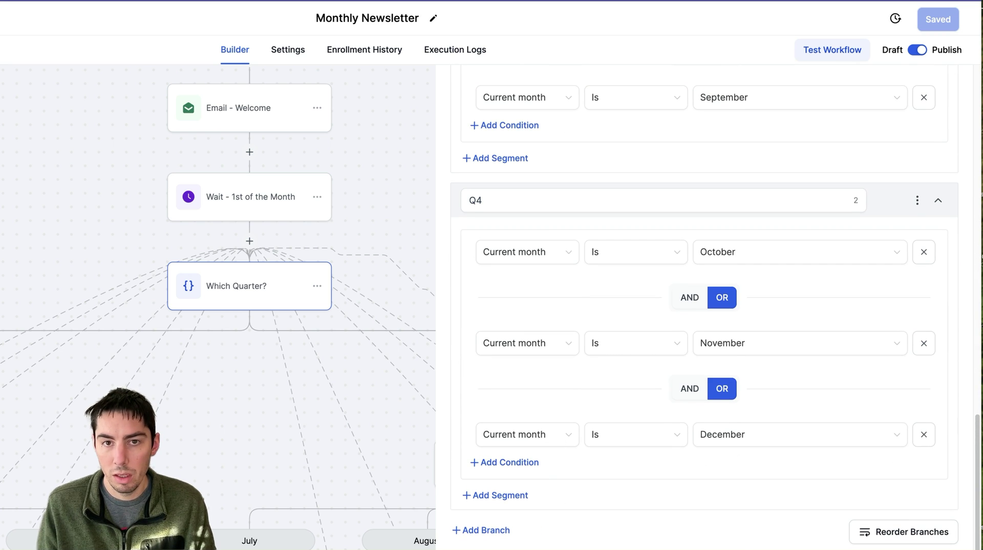
{"action": "left_click", "coordinate": [437, 427]}
{"action": "scroll", "coordinate": [452, 360], "scroll_direction": "left", "scroll_amount": 10}
{"action": "scroll", "coordinate": [529, 251], "scroll_direction": "left", "scroll_amount": 10}
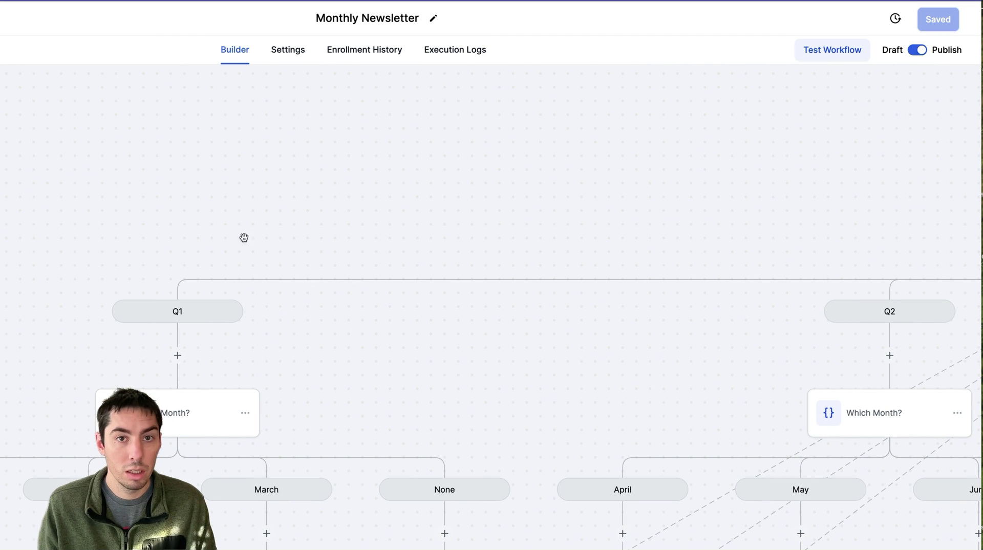
Review the Q1 Which Month? condition settings, then close the panel
{"action": "left_click_drag", "start_coordinate": [259, 364], "coordinate": [379, 265]}
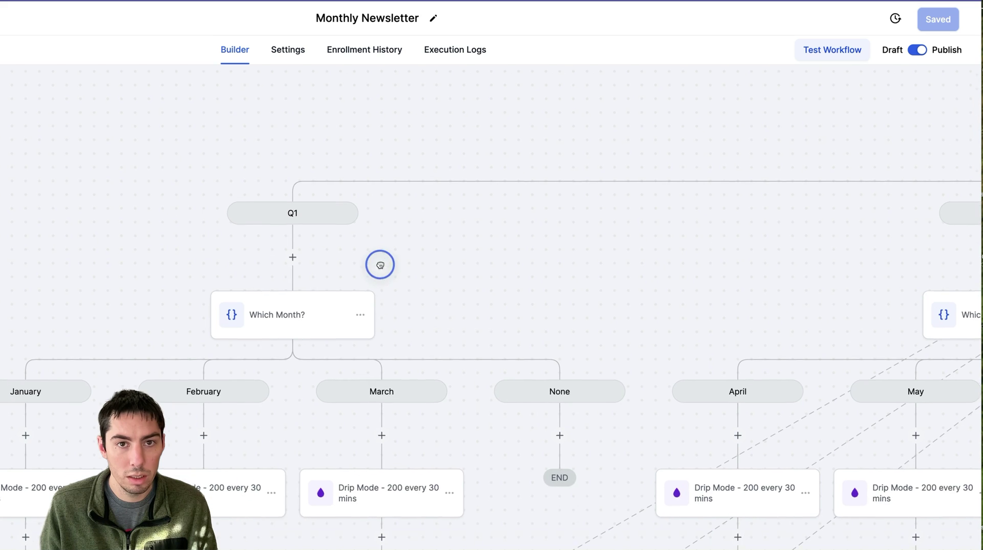
{"action": "left_click", "coordinate": [317, 315]}
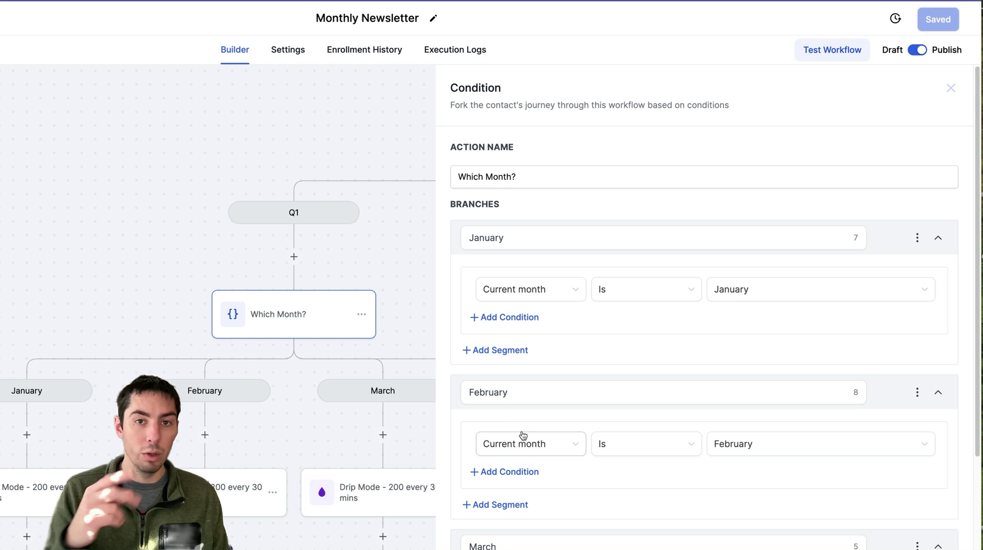
{"action": "scroll", "coordinate": [638, 458], "scroll_direction": "down", "scroll_amount": 3}
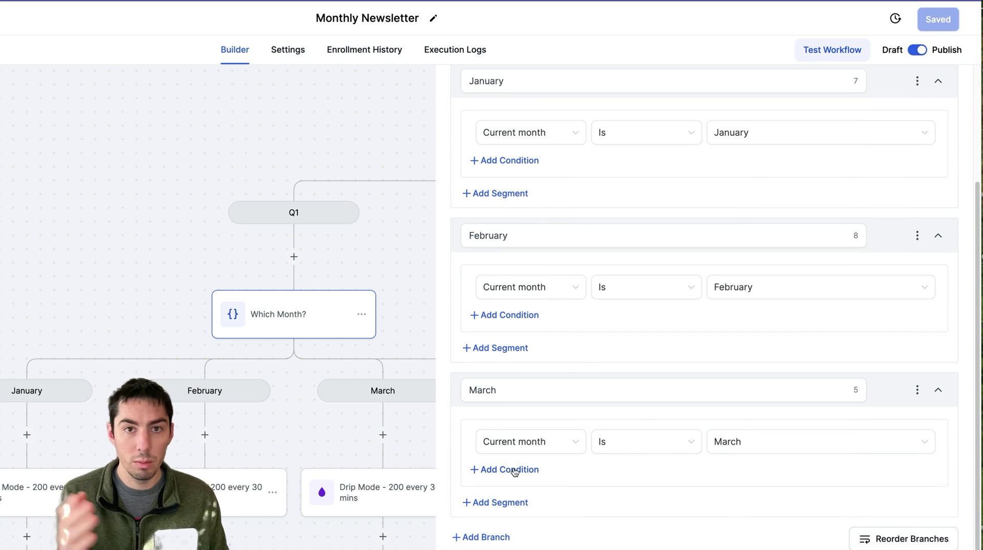
{"action": "scroll", "coordinate": [742, 472], "scroll_direction": "down", "scroll_amount": 1}
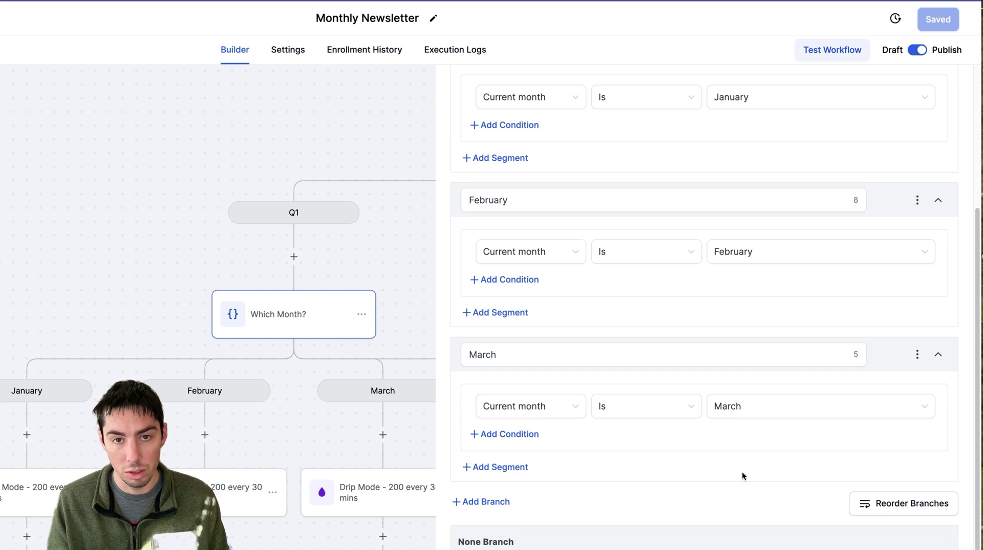
{"action": "left_click", "coordinate": [287, 281]}
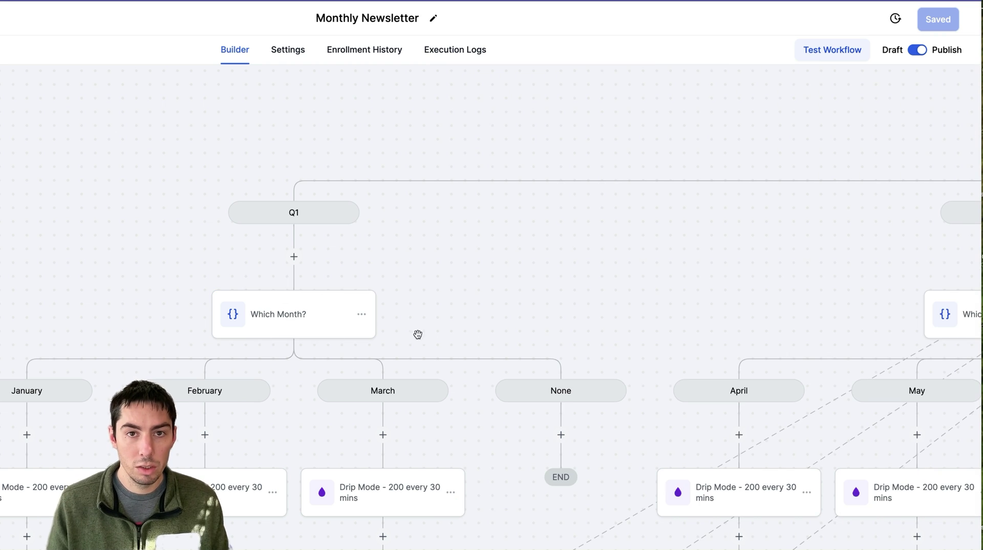
Pan across the Q2 and Q1 month branches down to their Wait steps
{"action": "left_click_drag", "start_coordinate": [438, 313], "coordinate": [101, 284]}
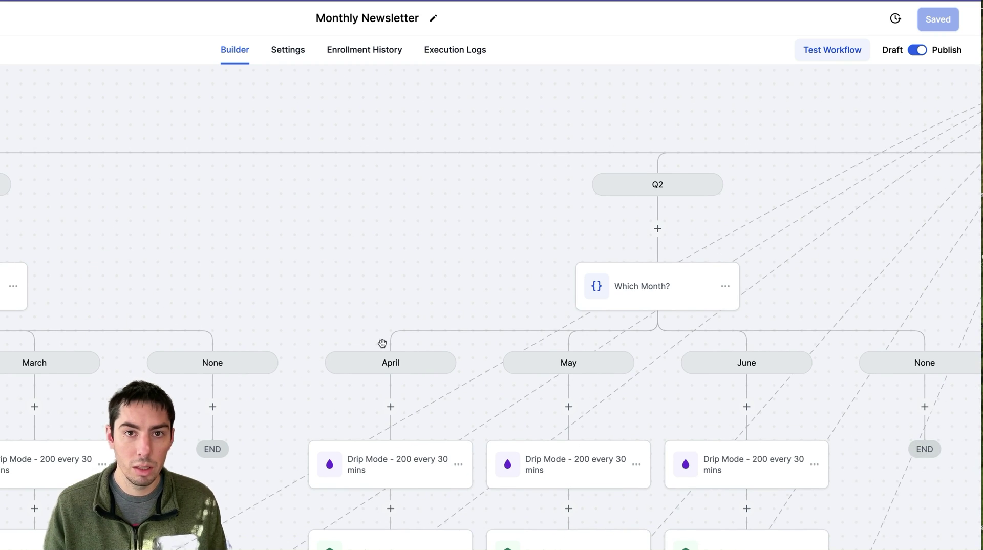
{"action": "left_click_drag", "start_coordinate": [442, 275], "coordinate": [711, 261]}
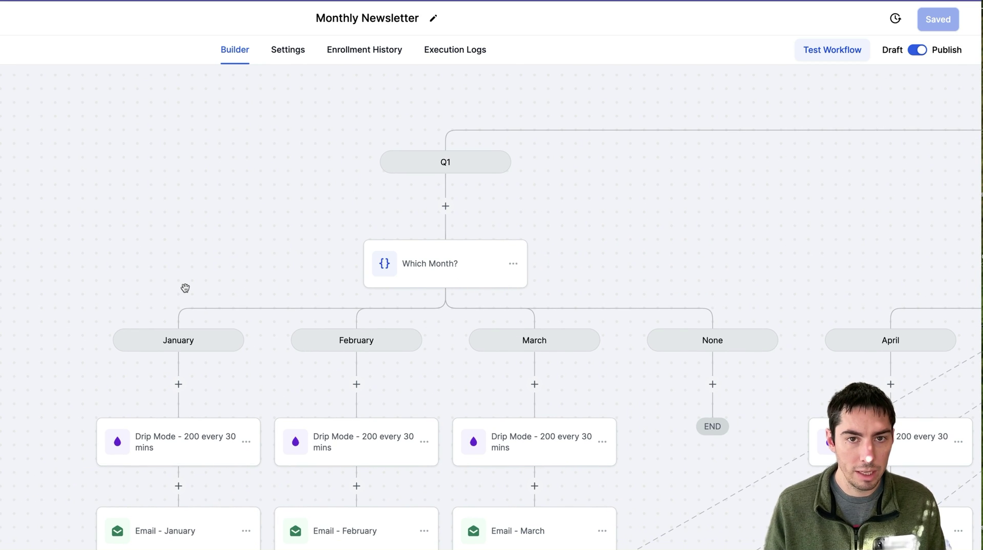
{"action": "left_click_drag", "start_coordinate": [174, 358], "coordinate": [158, 228]}
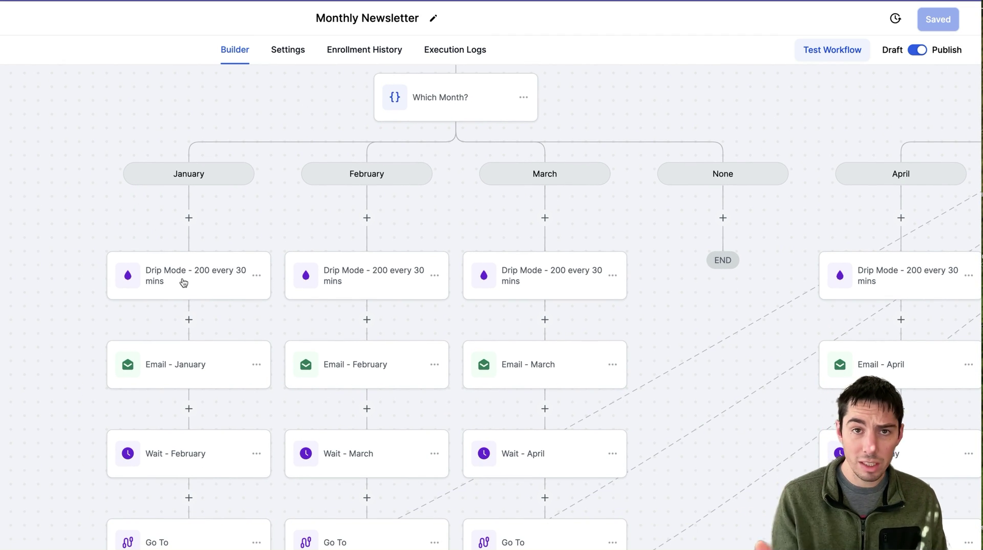
{"action": "left_click", "coordinate": [183, 283]}
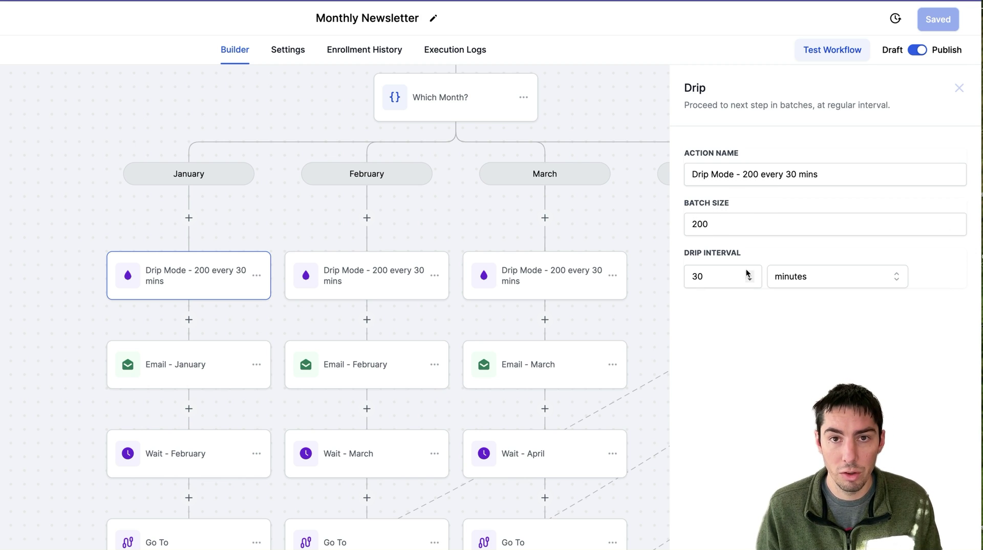
{"action": "key", "text": "Escape"}
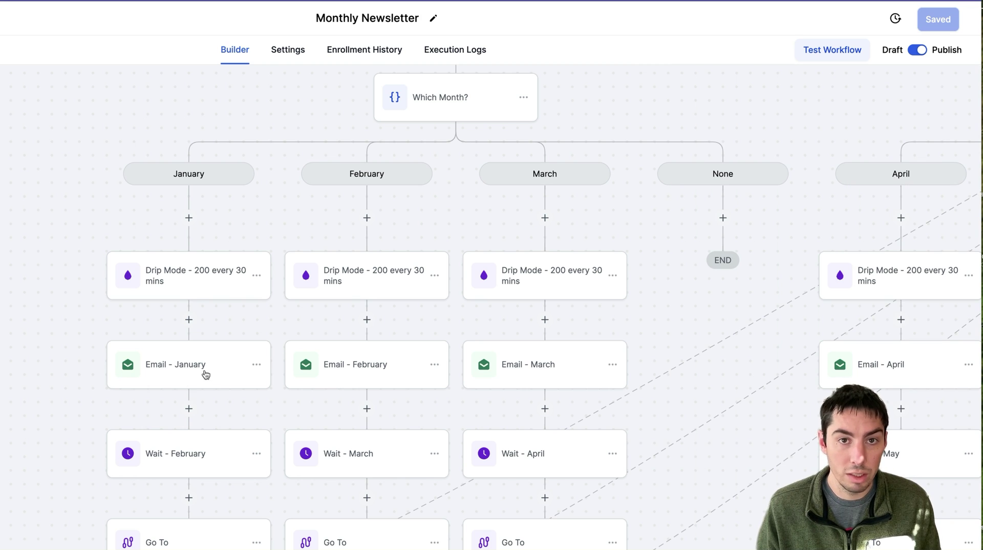
{"action": "left_click", "coordinate": [186, 383]}
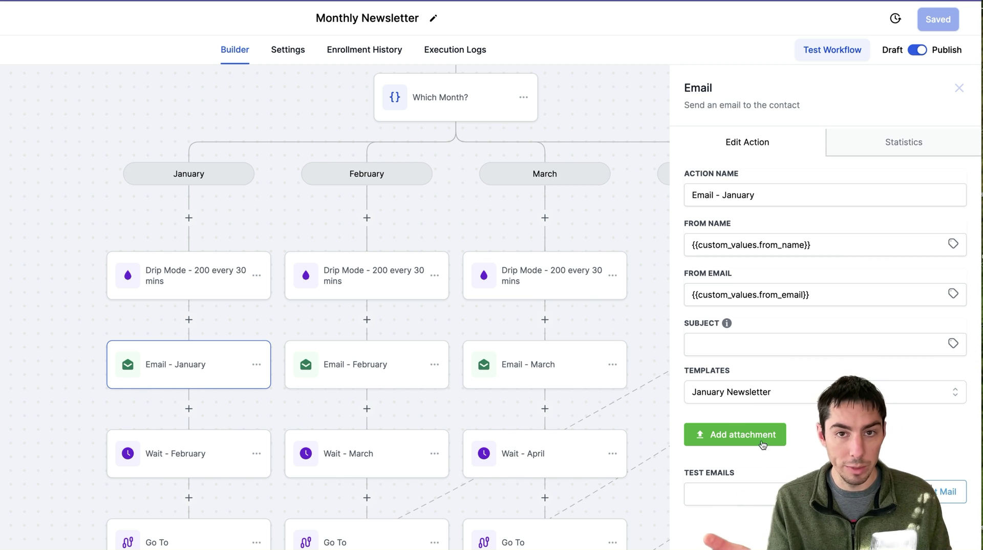
{"action": "key", "text": "Escape"}
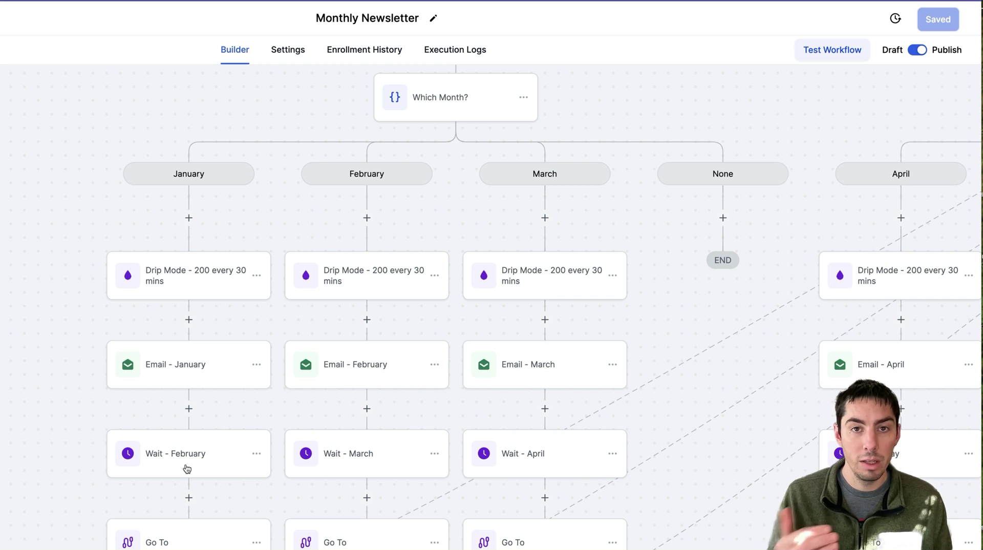
{"action": "scroll", "coordinate": [188, 470], "scroll_direction": "down", "scroll_amount": 3}
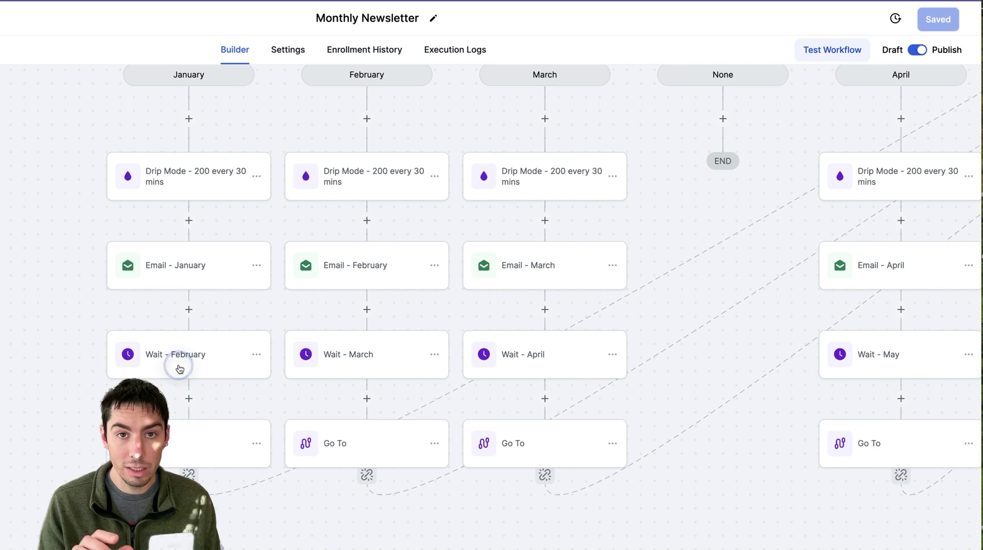
{"action": "left_click", "coordinate": [179, 367]}
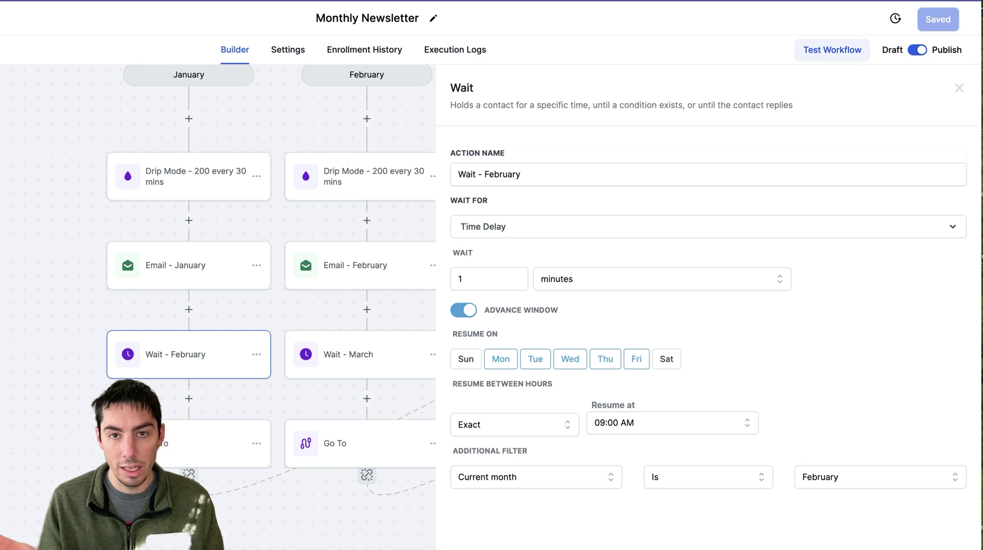
{"action": "key", "text": "Escape"}
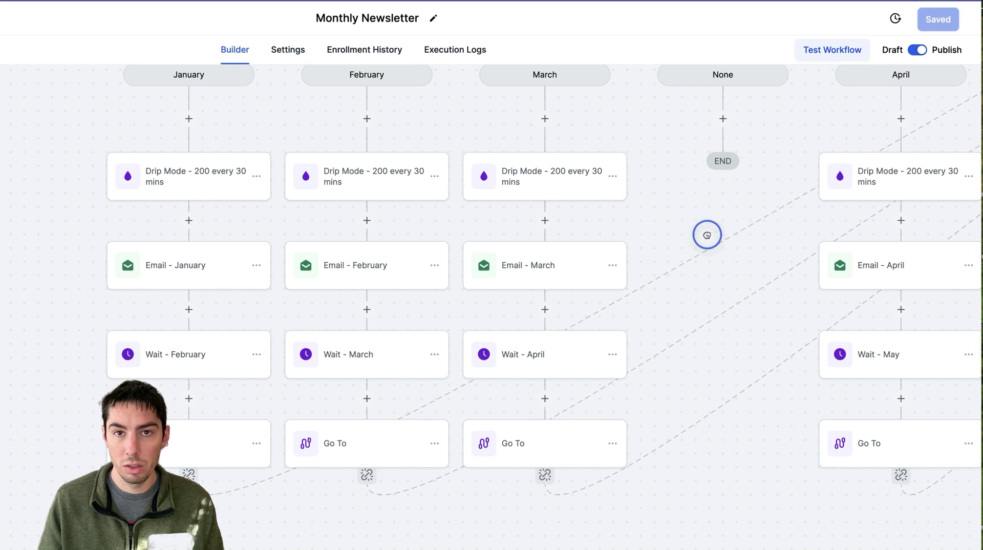
{"action": "left_click_drag", "start_coordinate": [706, 232], "coordinate": [204, 207]}
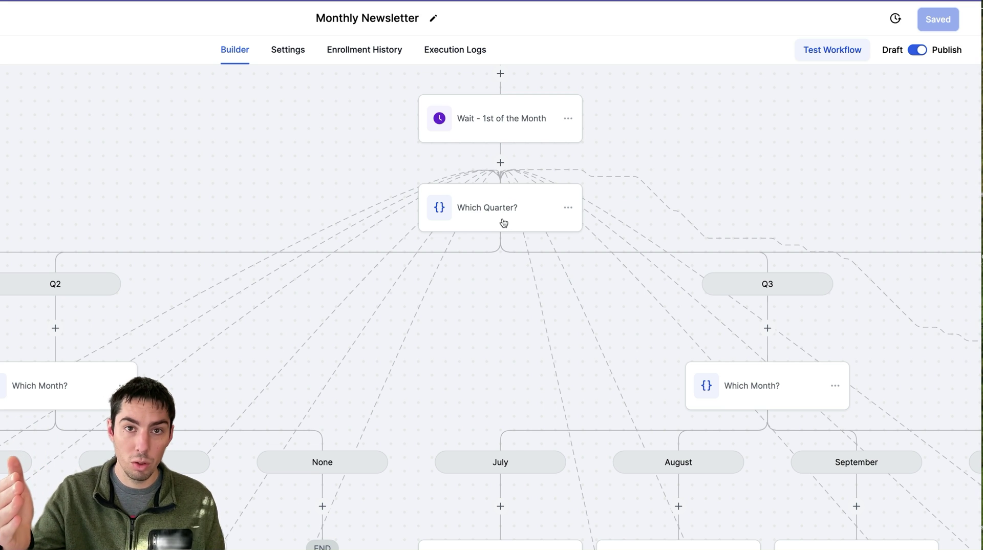
{"action": "left_click_drag", "start_coordinate": [291, 235], "coordinate": [526, 226]}
{"action": "scroll", "coordinate": [527, 226], "scroll_direction": "left", "scroll_amount": 15}
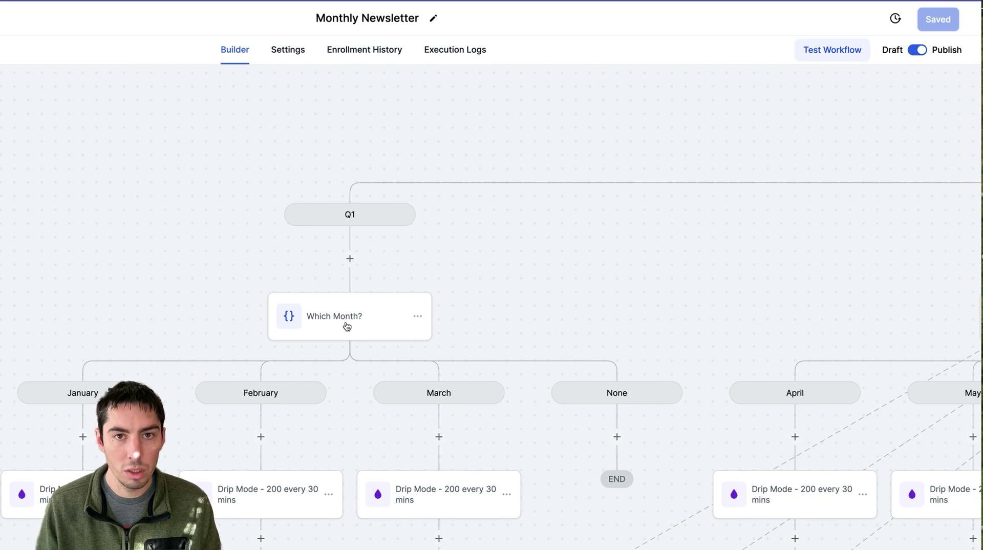
{"action": "left_click", "coordinate": [347, 331]}
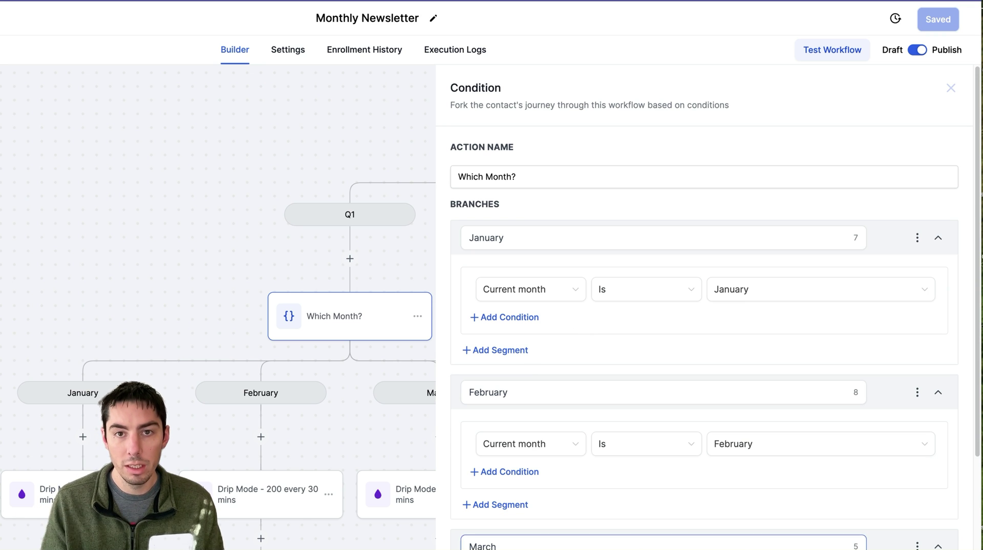
{"action": "key", "text": "Escape"}
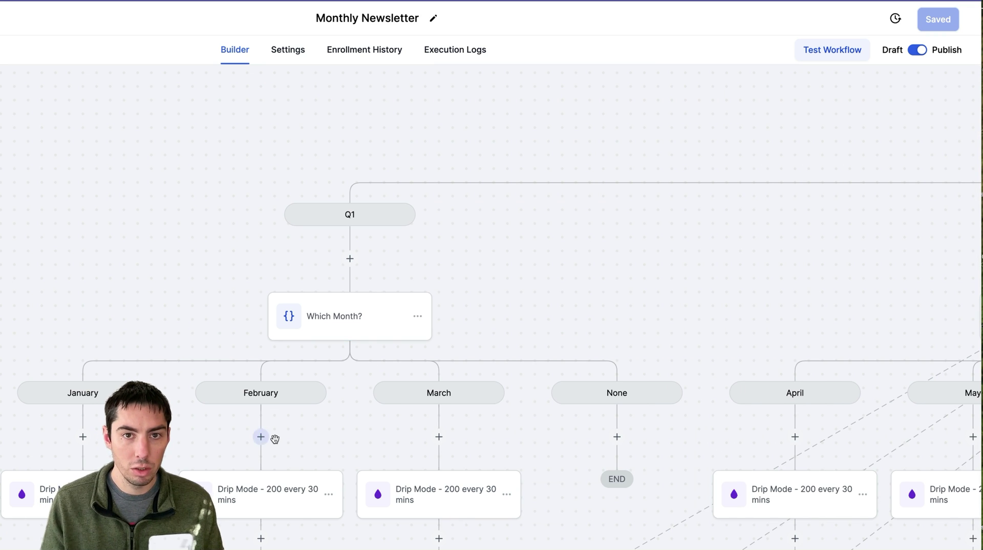
{"action": "left_click_drag", "start_coordinate": [274, 437], "coordinate": [270, 280]}
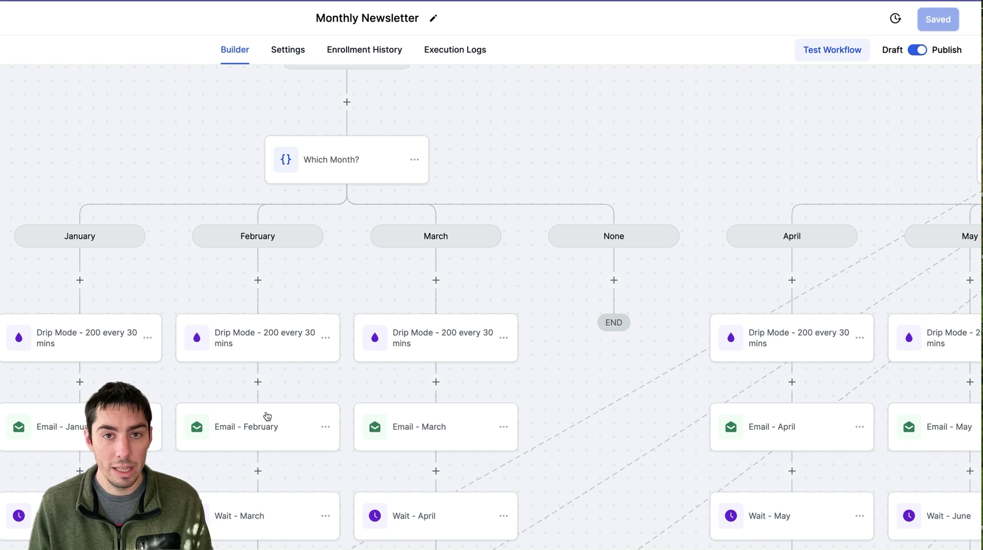
{"action": "scroll", "coordinate": [254, 404], "scroll_direction": "down", "scroll_amount": 2}
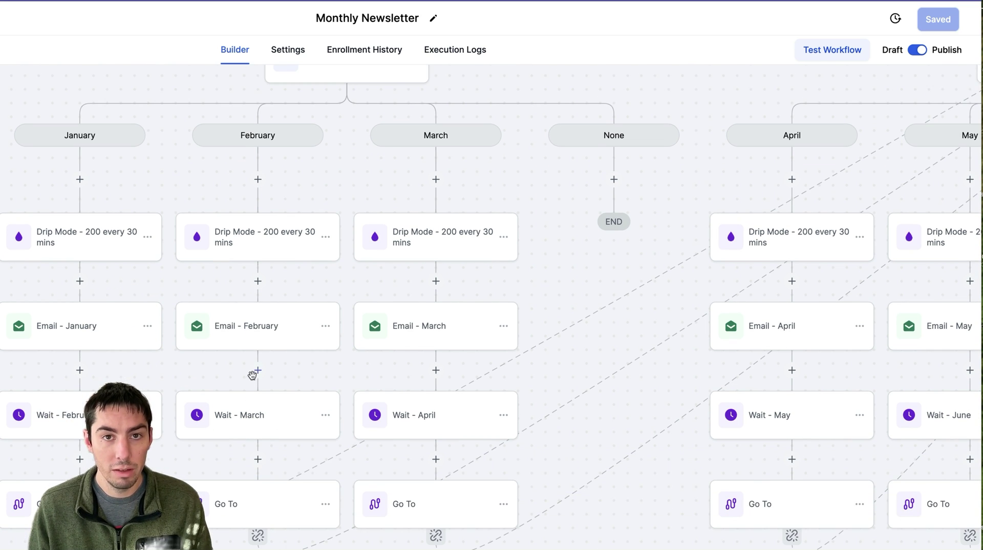
{"action": "scroll", "coordinate": [261, 354], "scroll_direction": "down", "scroll_amount": 2}
{"action": "left_click", "coordinate": [254, 326]}
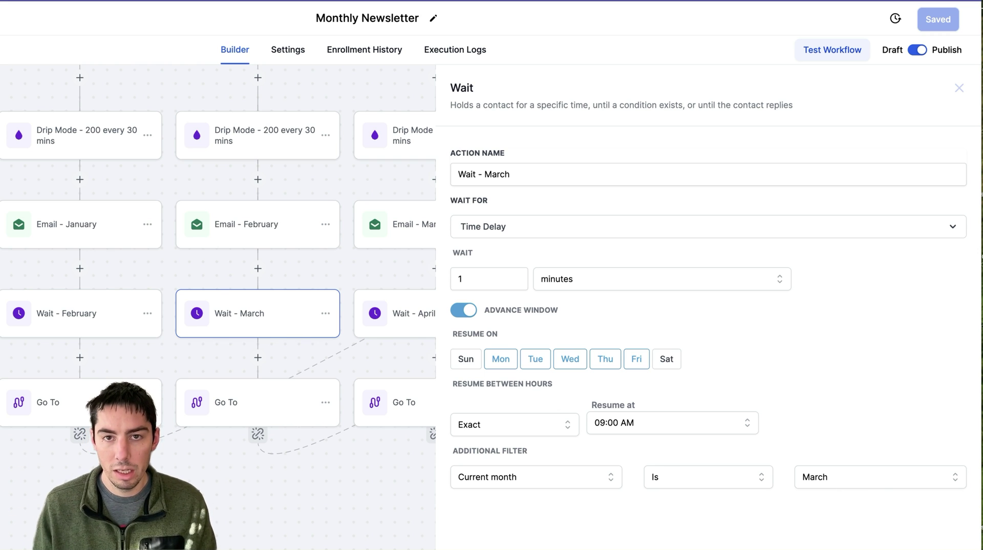
{"action": "key", "text": "Escape"}
{"action": "scroll", "coordinate": [435, 484], "scroll_direction": "down", "scroll_amount": 3}
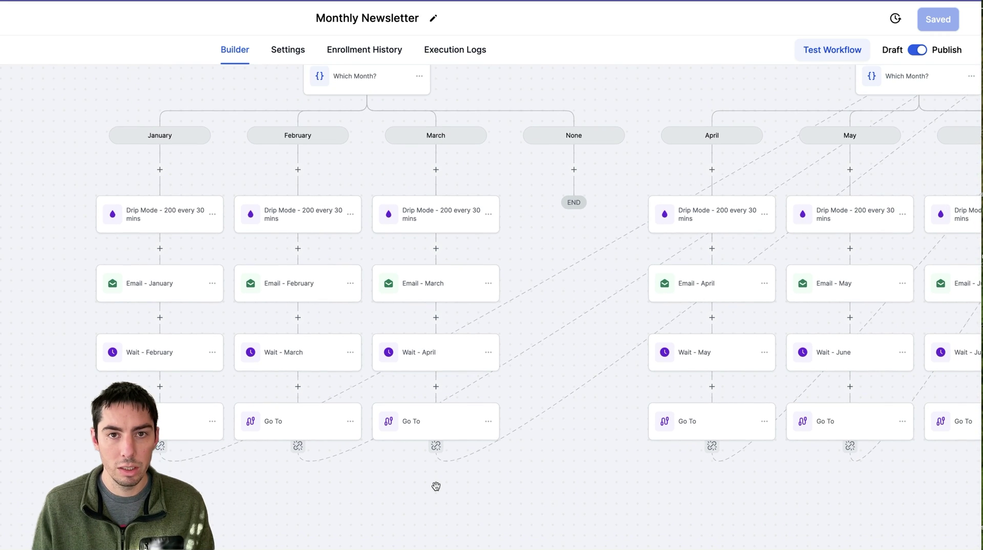
{"action": "scroll", "coordinate": [384, 502], "scroll_direction": "right", "scroll_amount": 5}
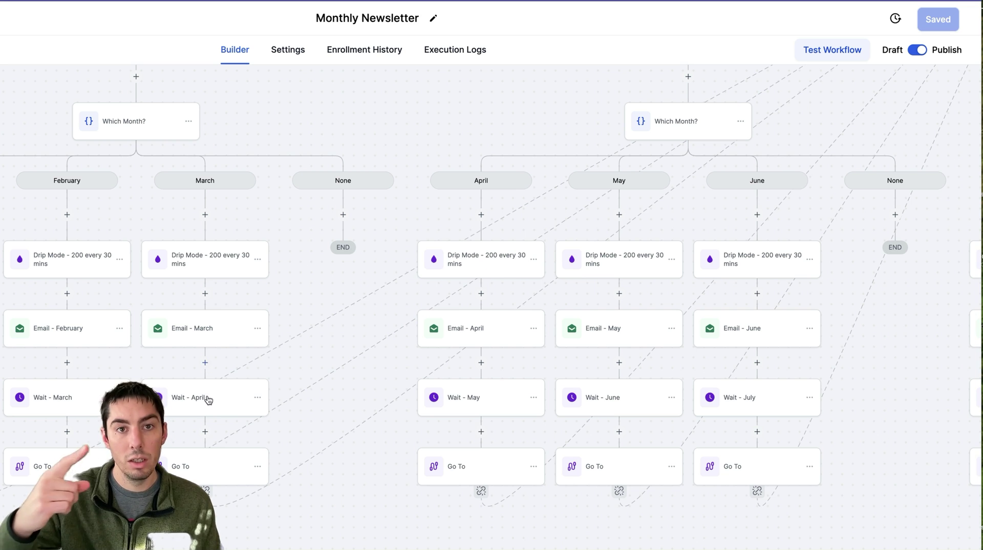
{"action": "left_click_drag", "start_coordinate": [437, 129], "coordinate": [19, 196]}
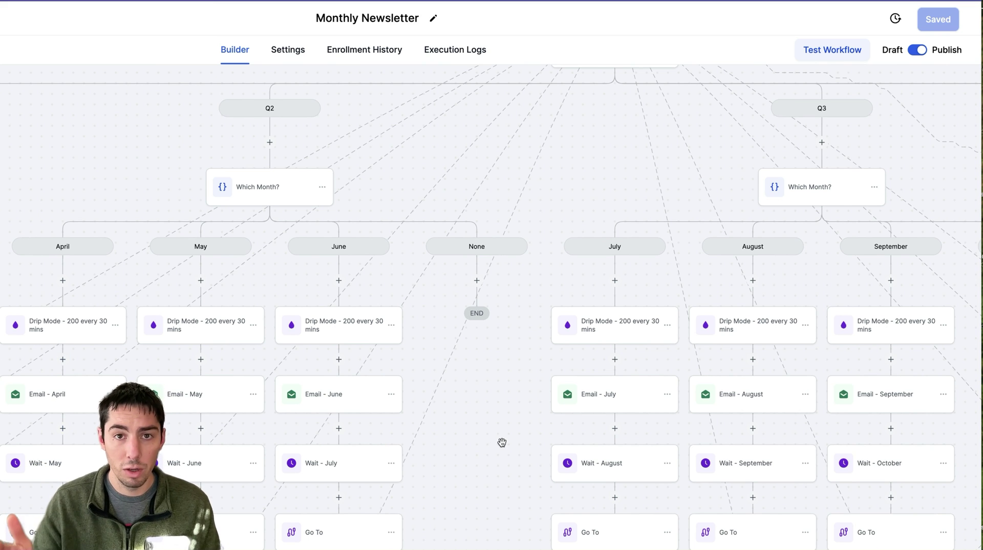
{"action": "left_click_drag", "start_coordinate": [502, 440], "coordinate": [209, 412]}
{"action": "left_click_drag", "start_coordinate": [663, 412], "coordinate": [129, 372]}
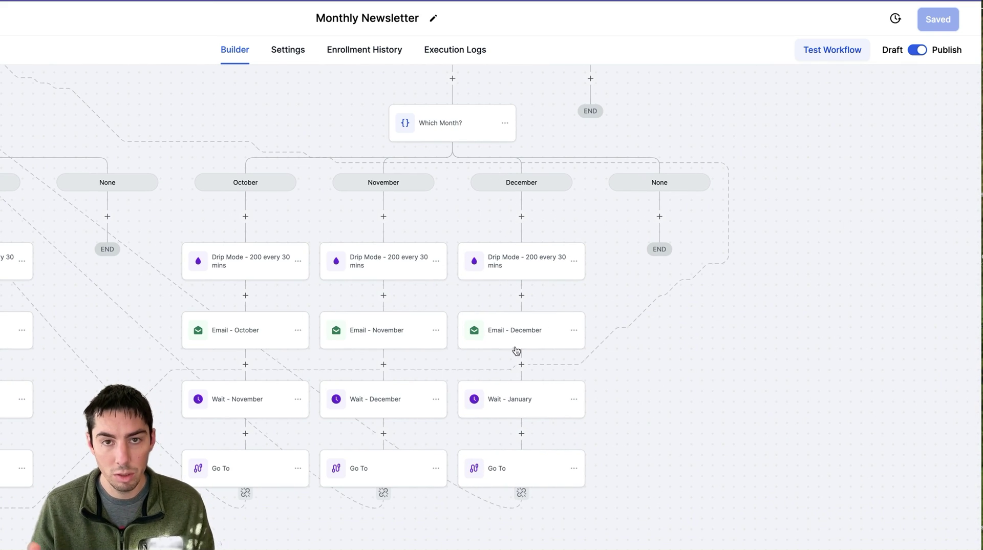